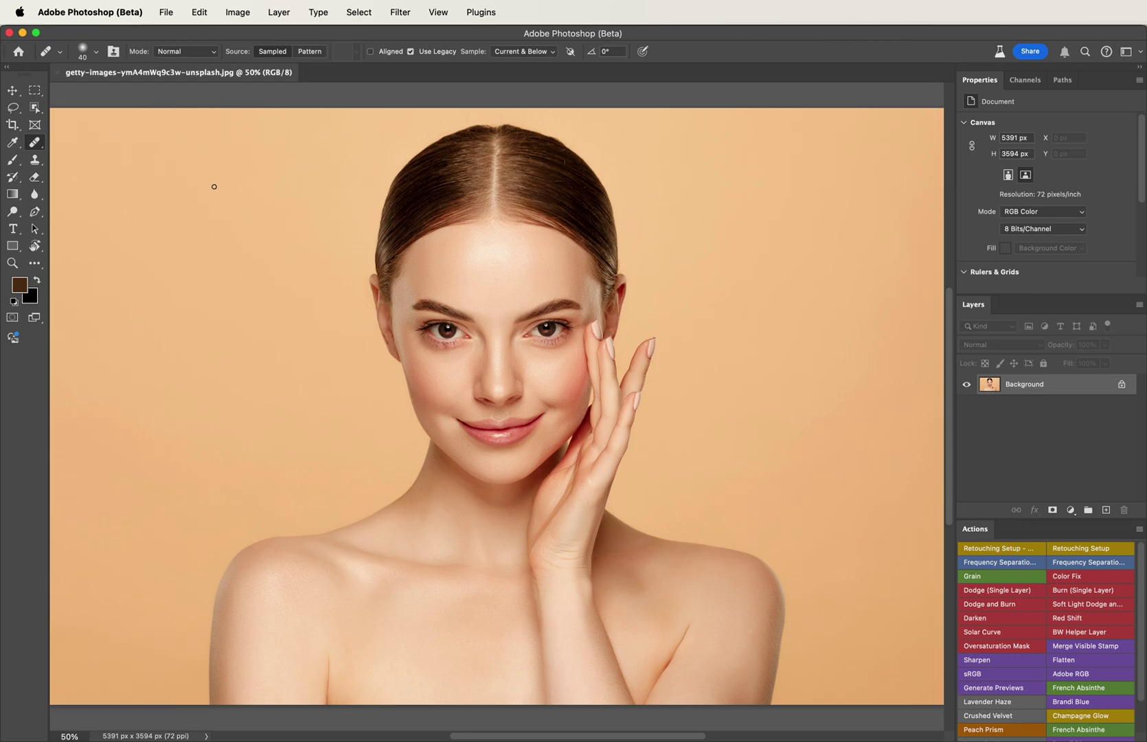
# - Switch to the Crop tool so crop handles surround the 5391 × 3594 px portrait
pyautogui.click(12, 125)
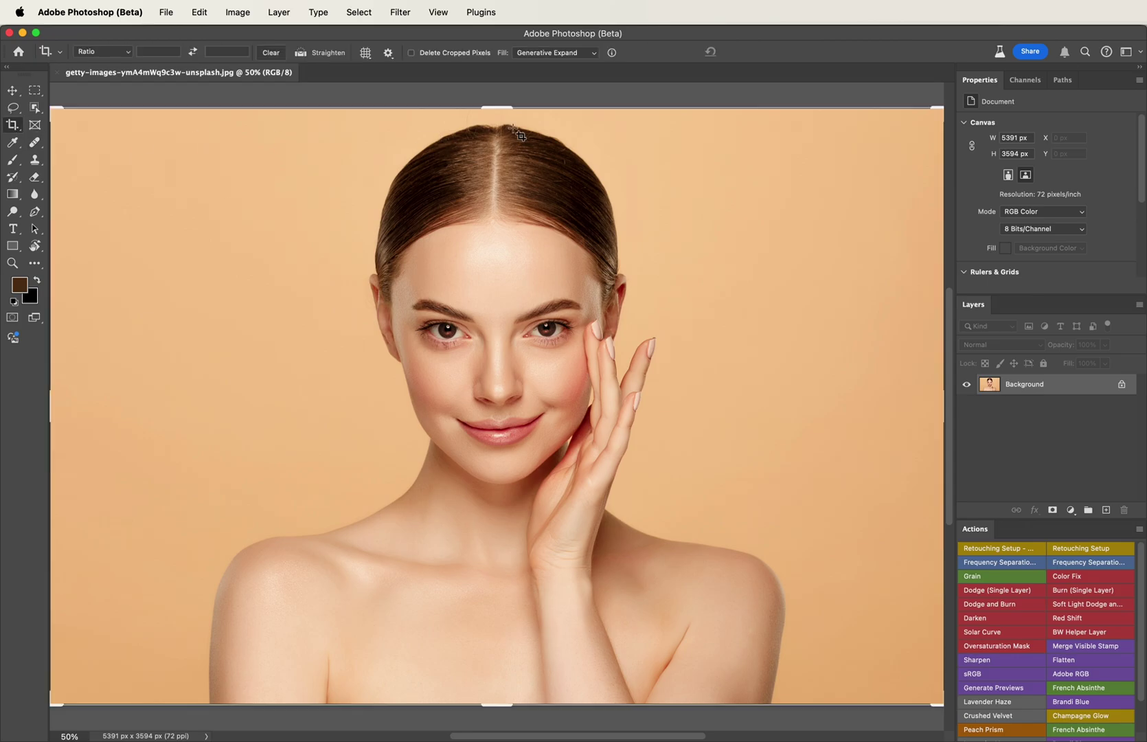
# - Expand the canvas upward to 5391 × 3722 px with Generative Expand and merge it into Layer 0
pyautogui.moveTo(511, 106); pyautogui.dragTo(515, 95)
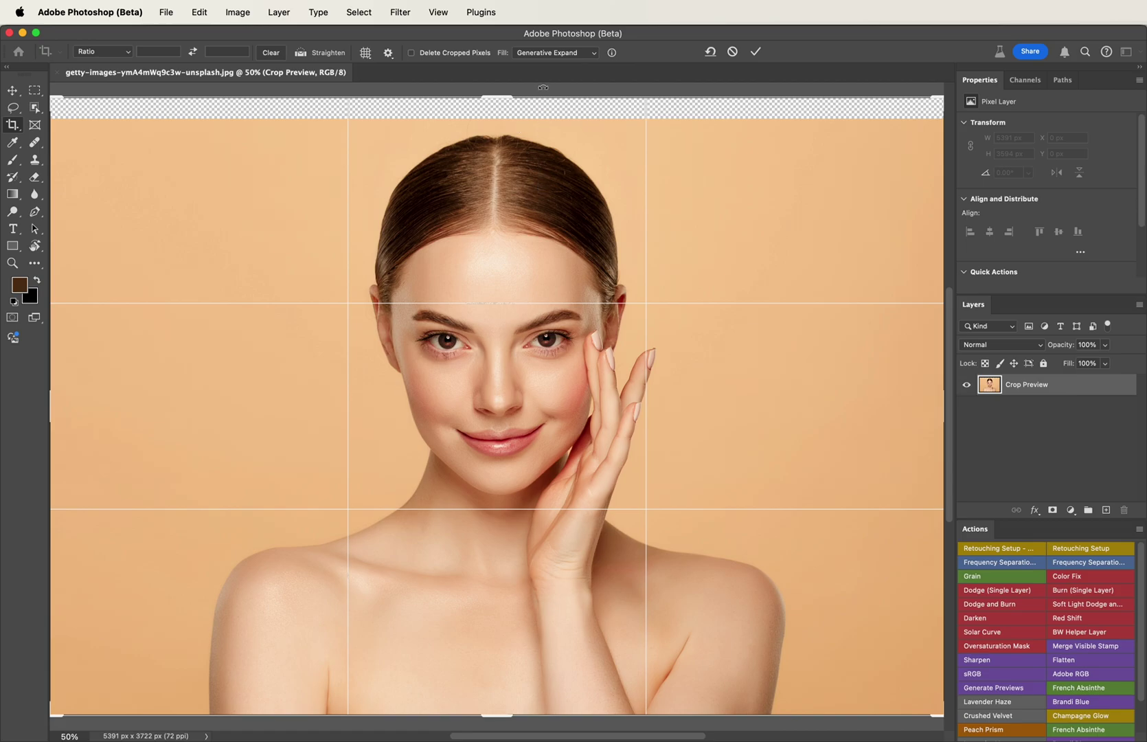
pyautogui.click(555, 55)
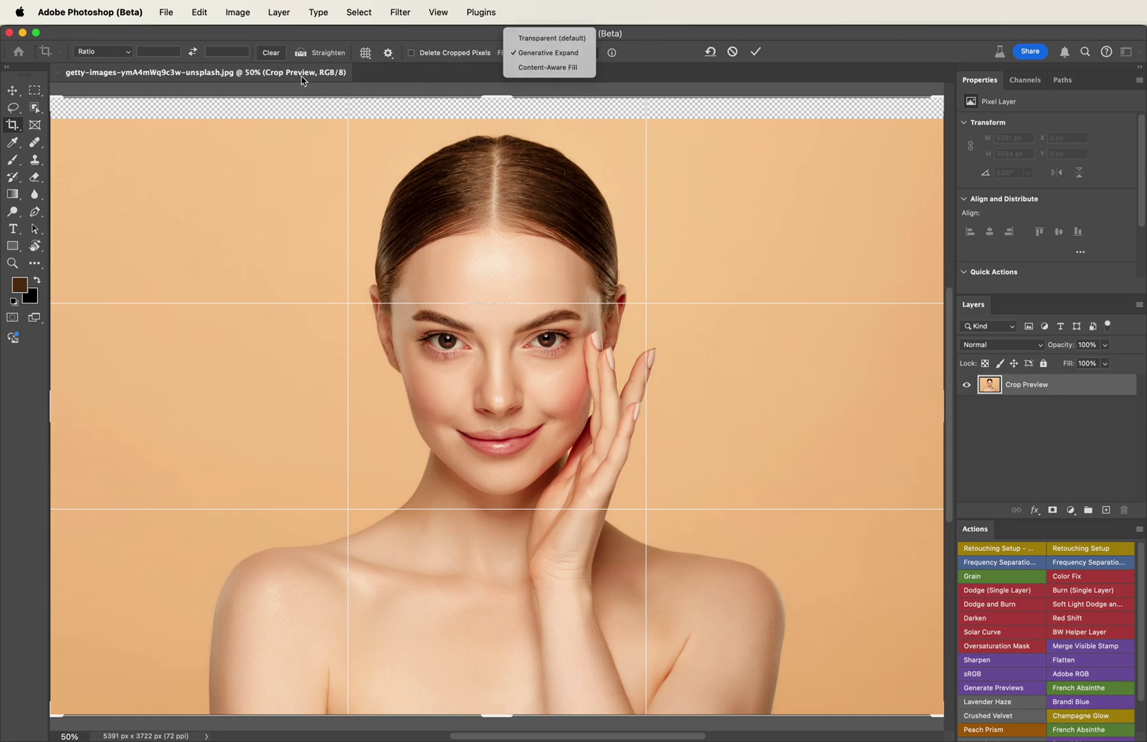
pyautogui.press('Escape')
pyautogui.press('Return')
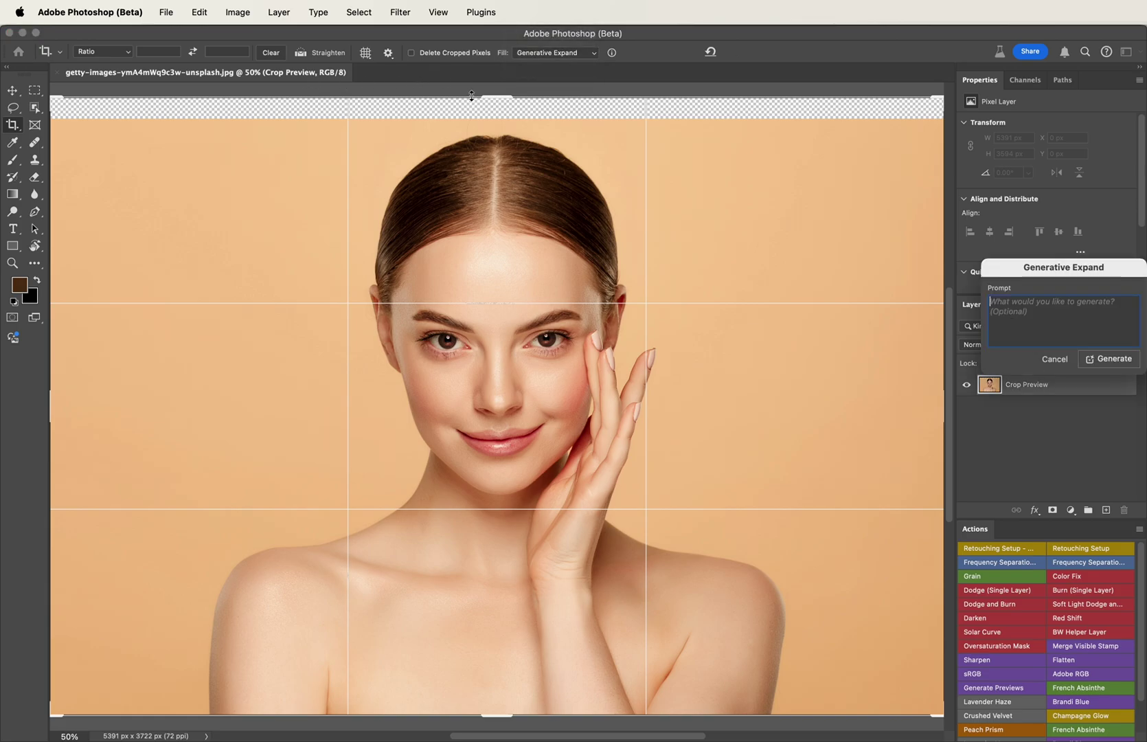
pyautogui.click(1122, 362)
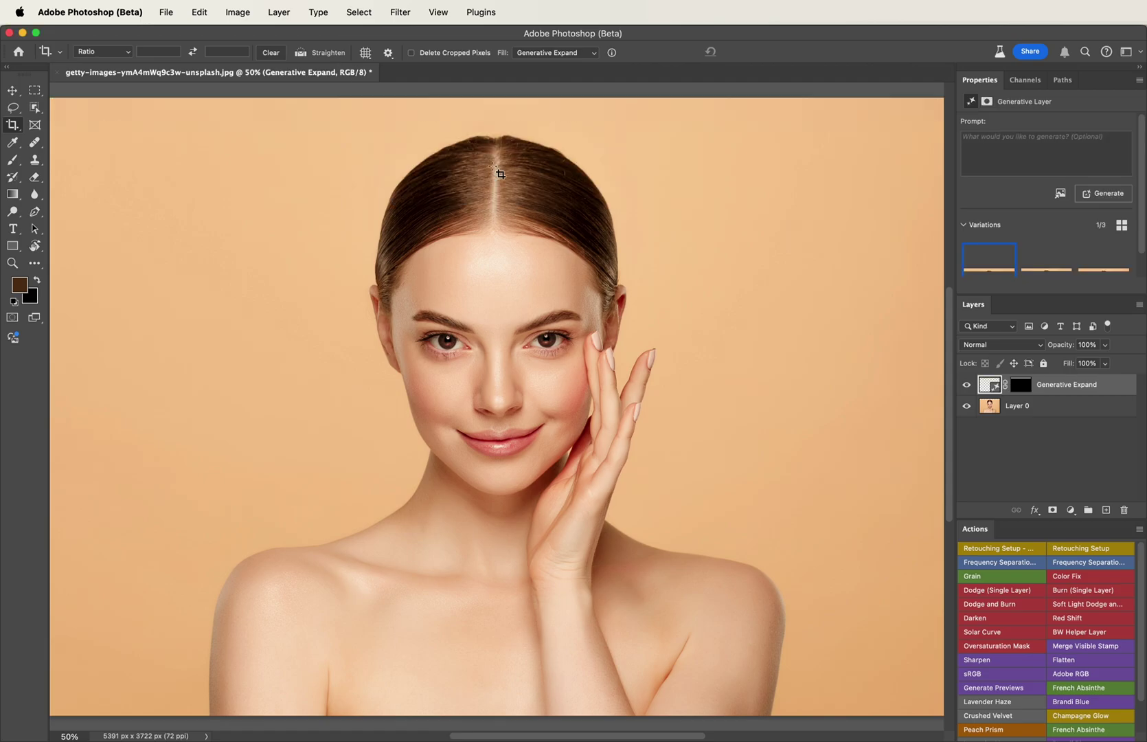
pyautogui.press('super+e')
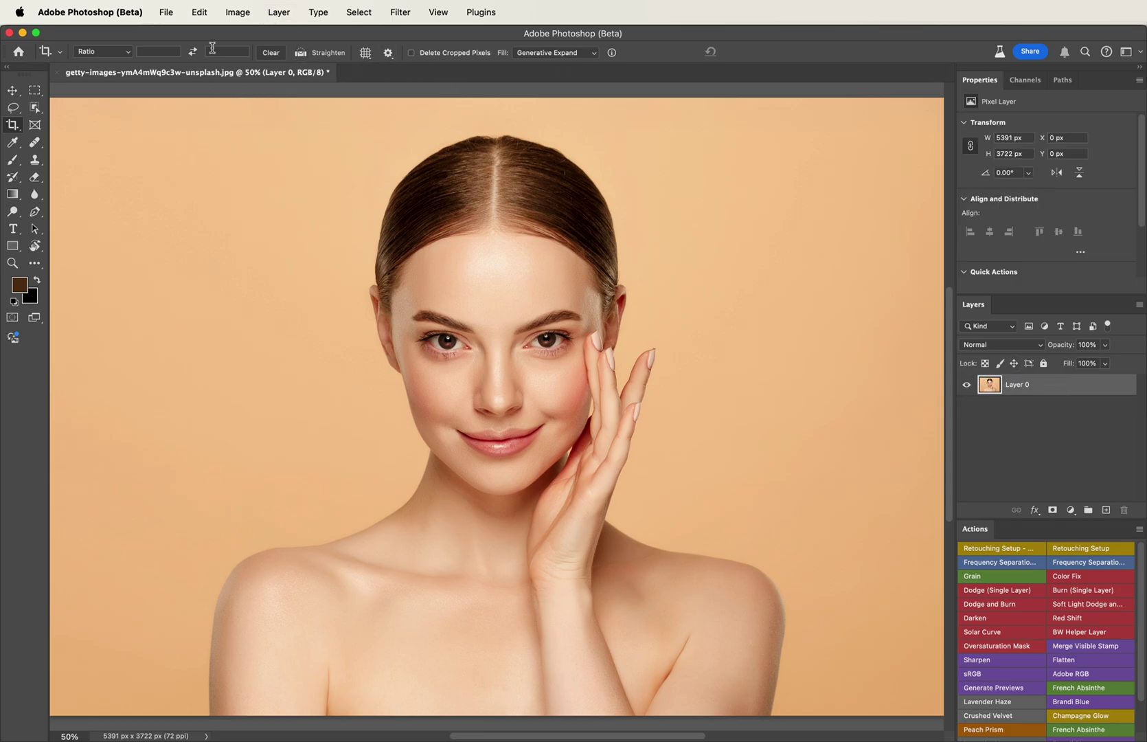
pyautogui.click(174, 14)
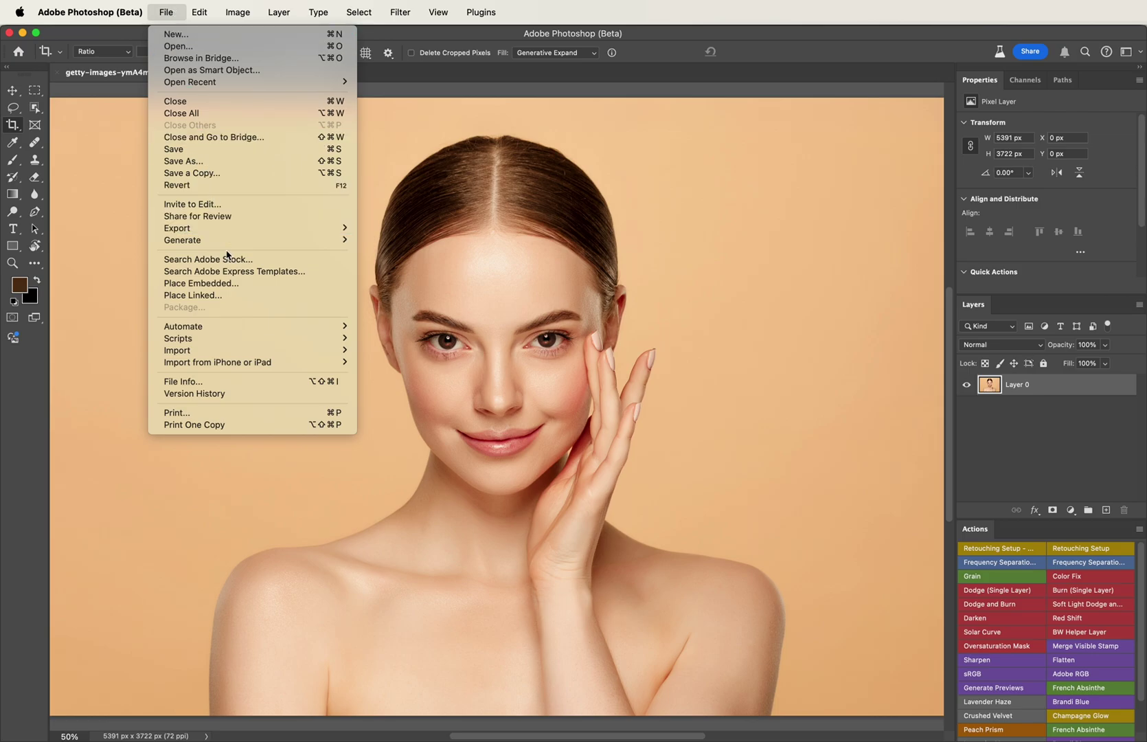
pyautogui.moveTo(227, 228)
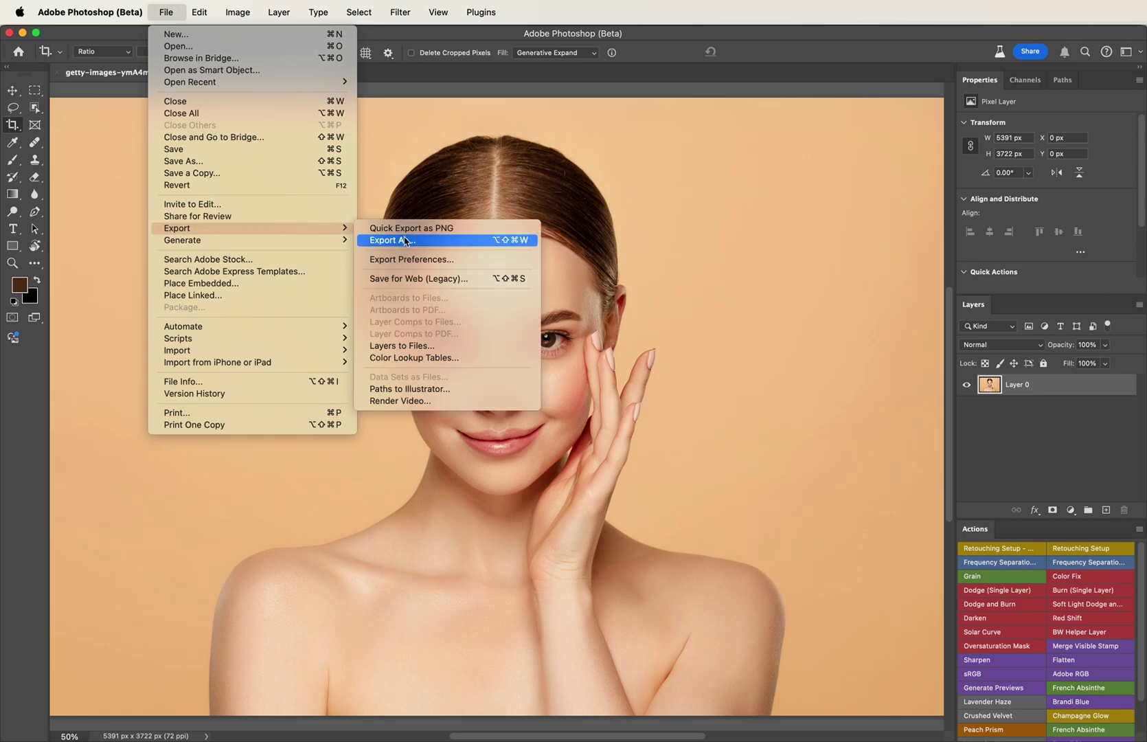
pyautogui.click(405, 239)
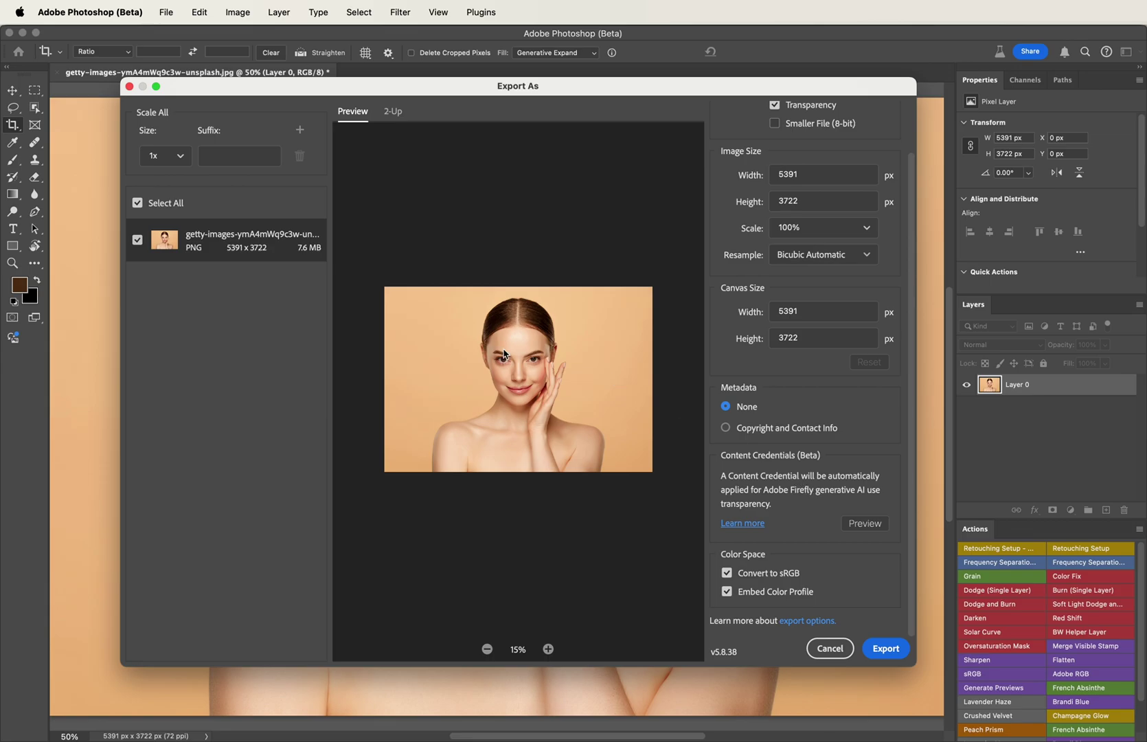
pyautogui.click(831, 652)
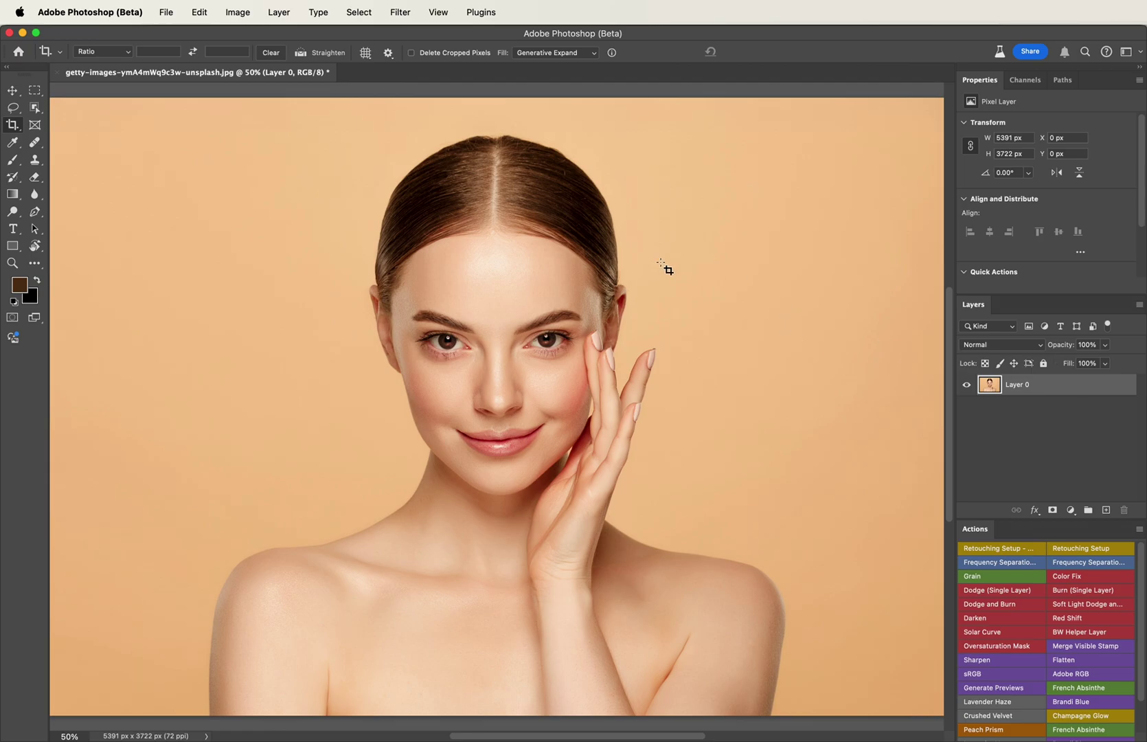
# - Select all of the expanded portrait and create a new blank 5391 × 3594 px document
pyautogui.click(21, 96)
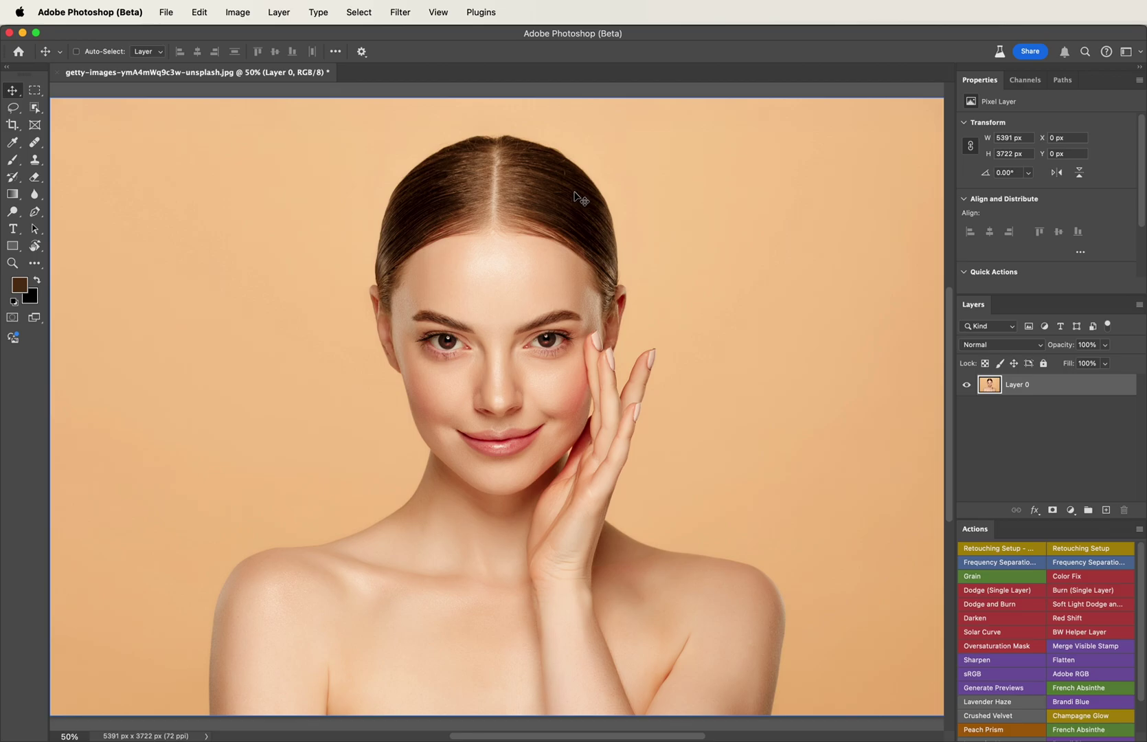
pyautogui.press('super+a')
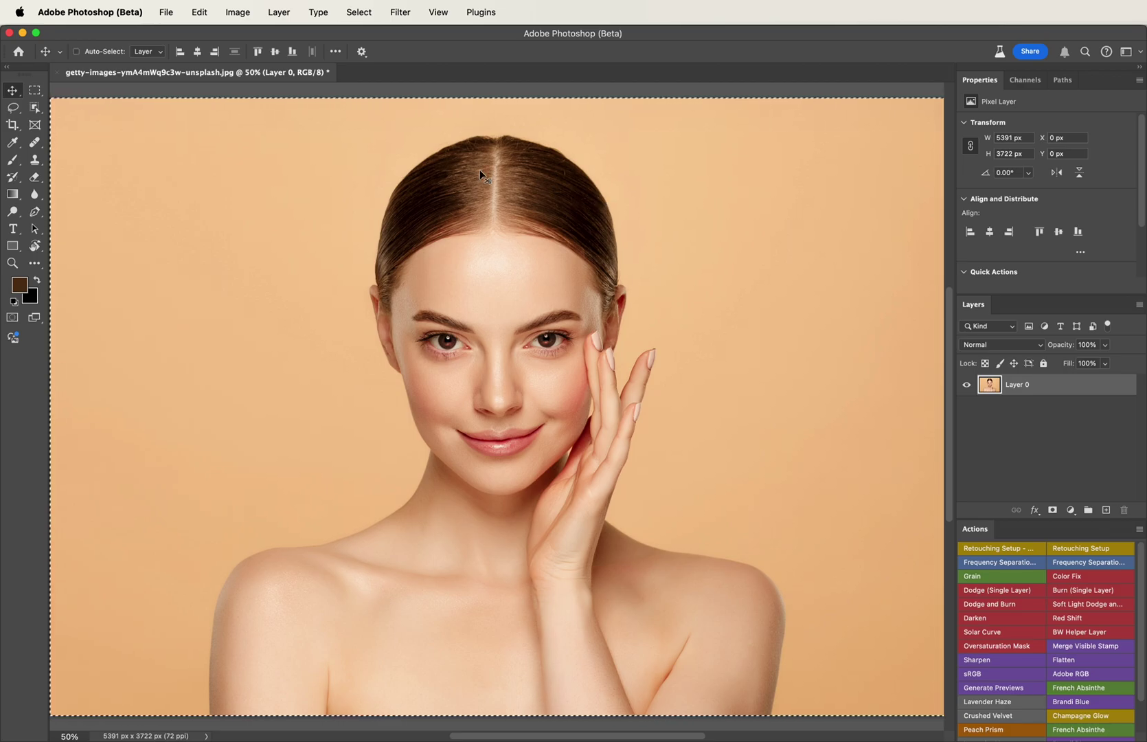
pyautogui.click(166, 12)
pyautogui.click(171, 31)
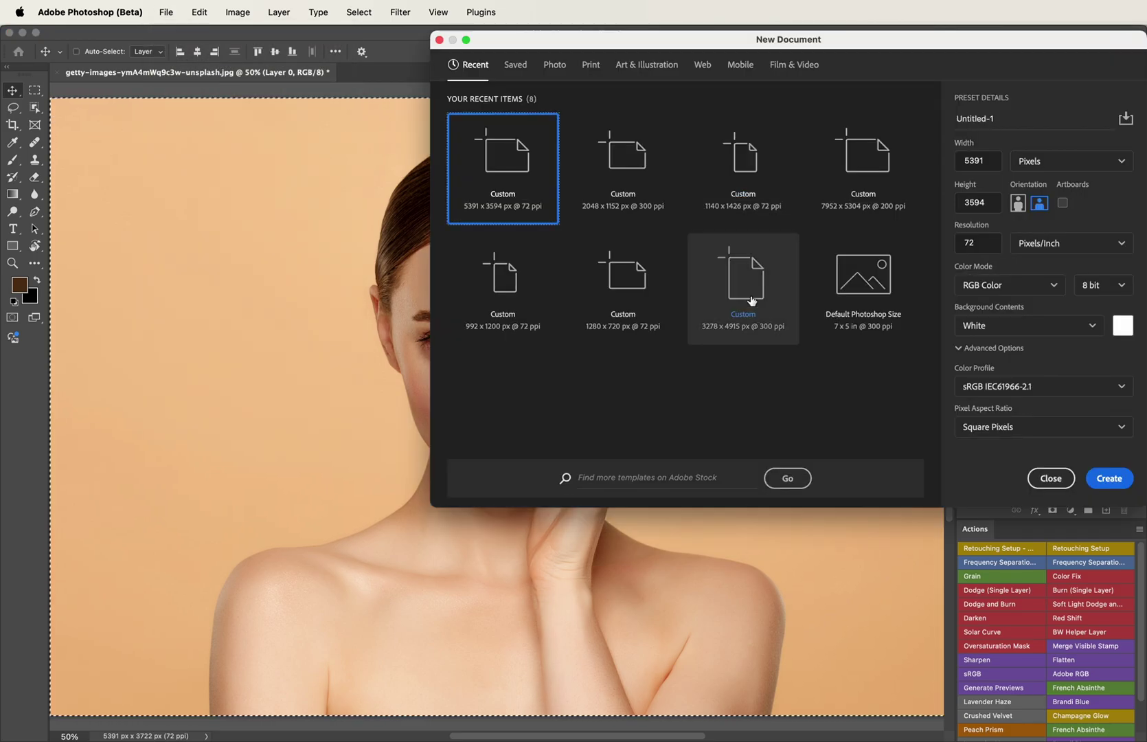
pyautogui.click(1104, 478)
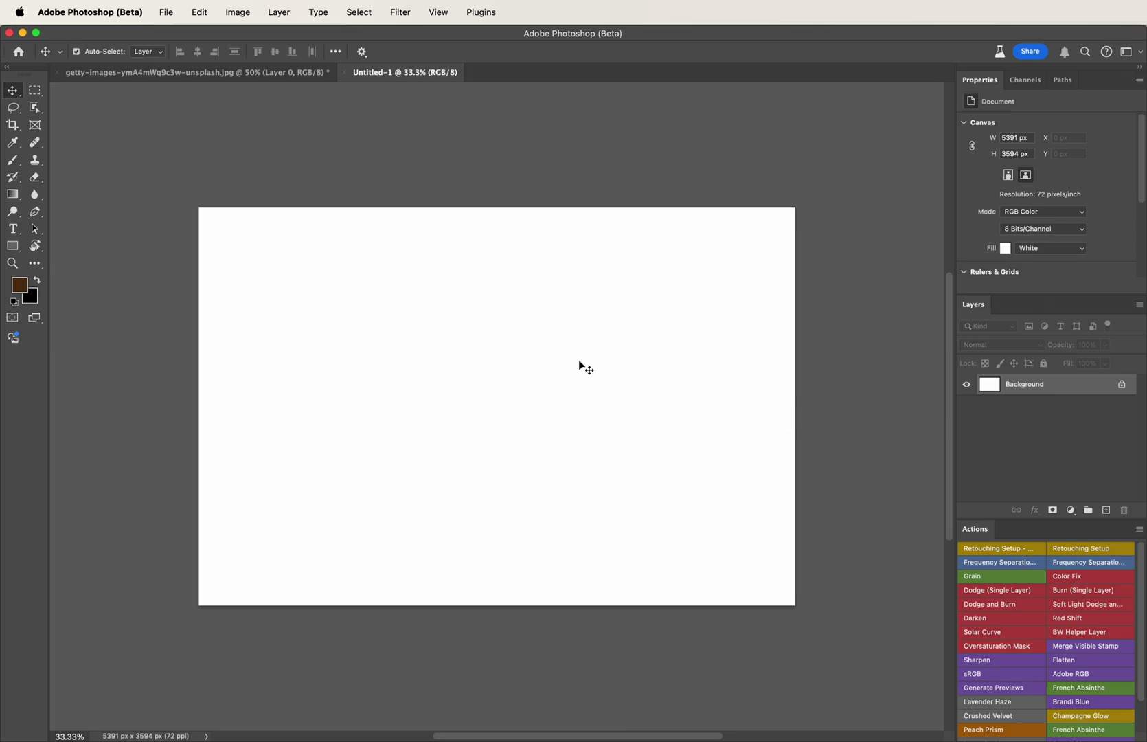
# - Paste the portrait into Untitled-1 as Layer 1 above the white Background
pyautogui.click(225, 72)
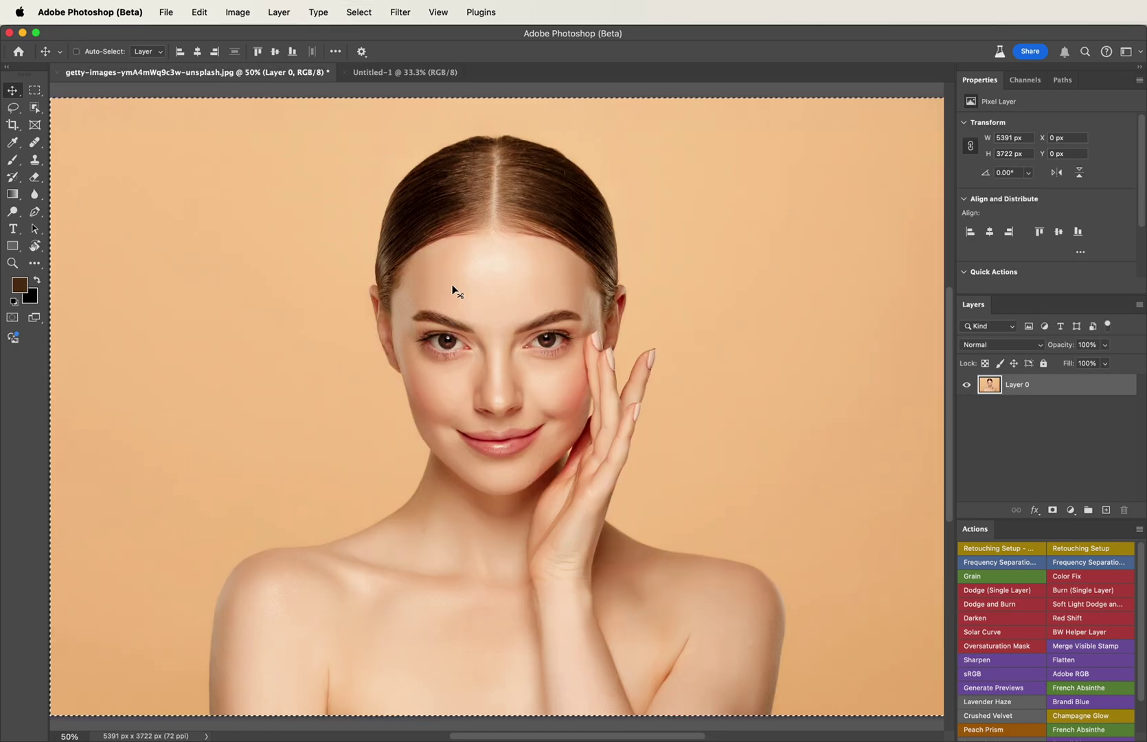
pyautogui.click(411, 77)
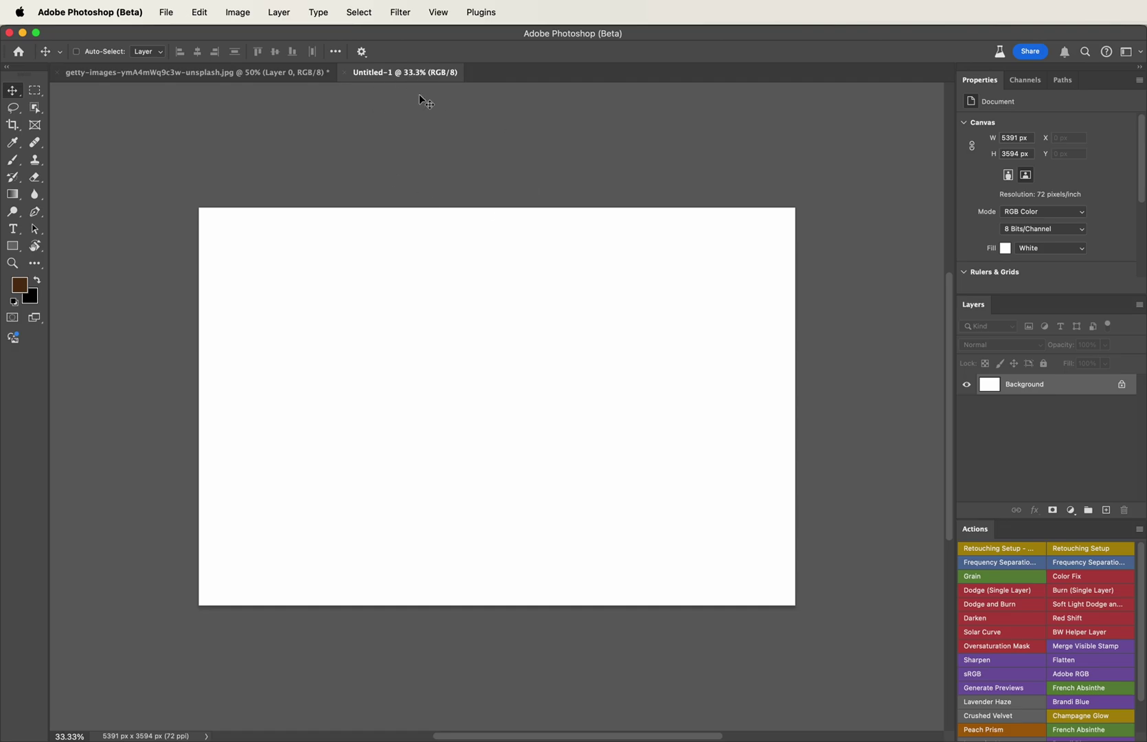
pyautogui.press('super+v')
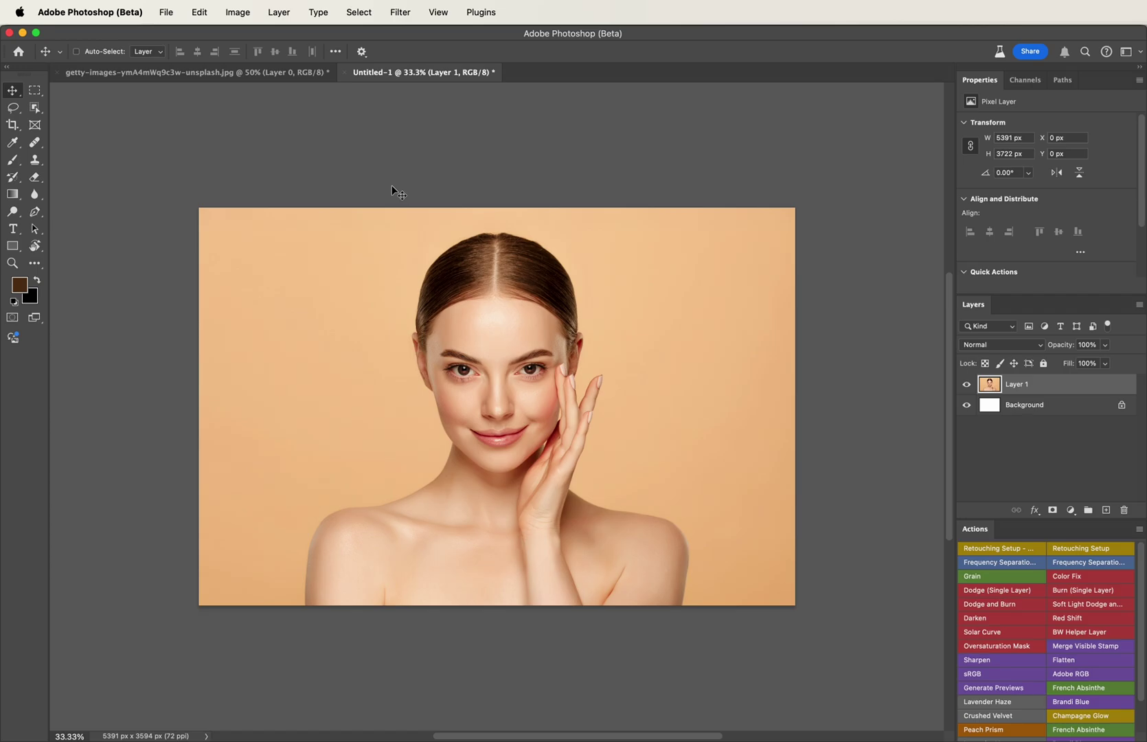
pyautogui.click(247, 12)
# - Flatten Untitled-1 into one Background layer, then review the Export As settings and cancel
pyautogui.moveTo(279, 11)
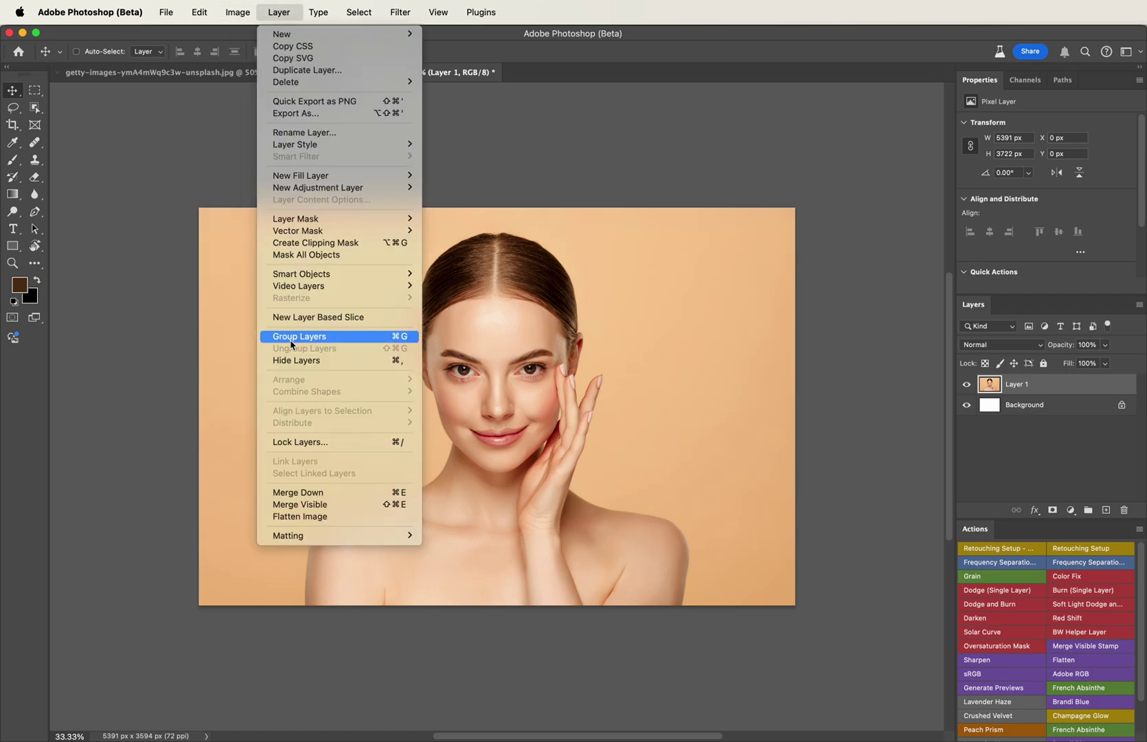
pyautogui.click(300, 516)
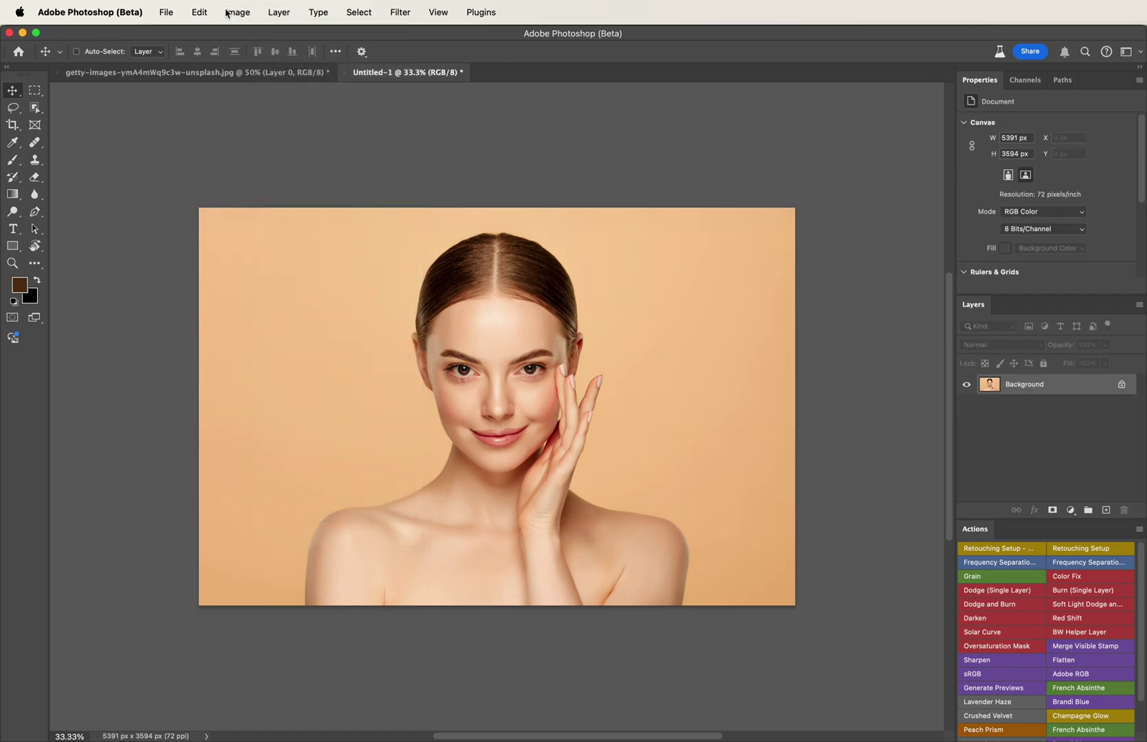
pyautogui.click(166, 12)
pyautogui.moveTo(223, 230)
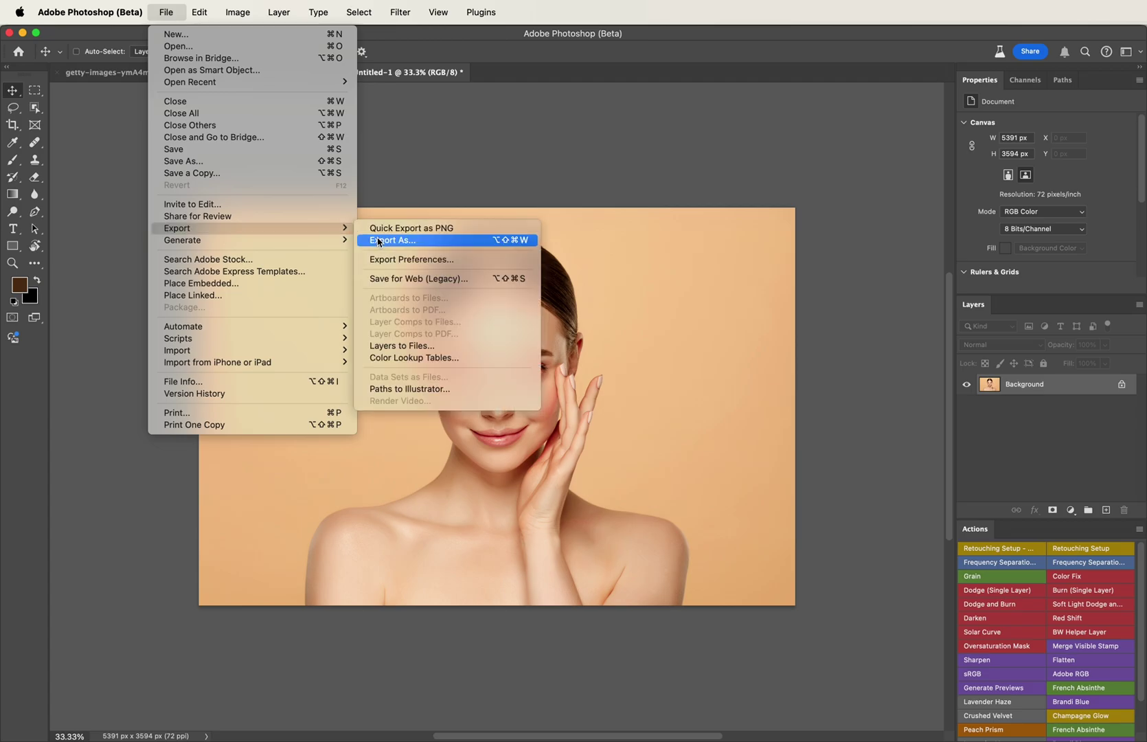
pyautogui.click(378, 241)
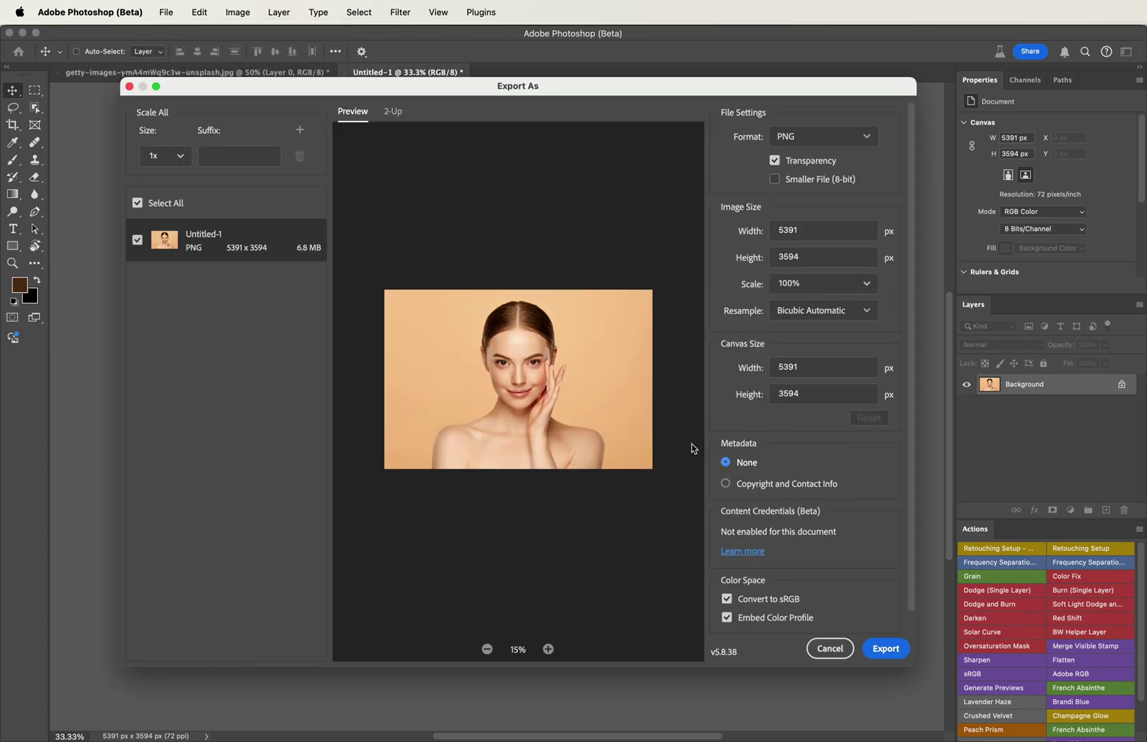
pyautogui.click(817, 650)
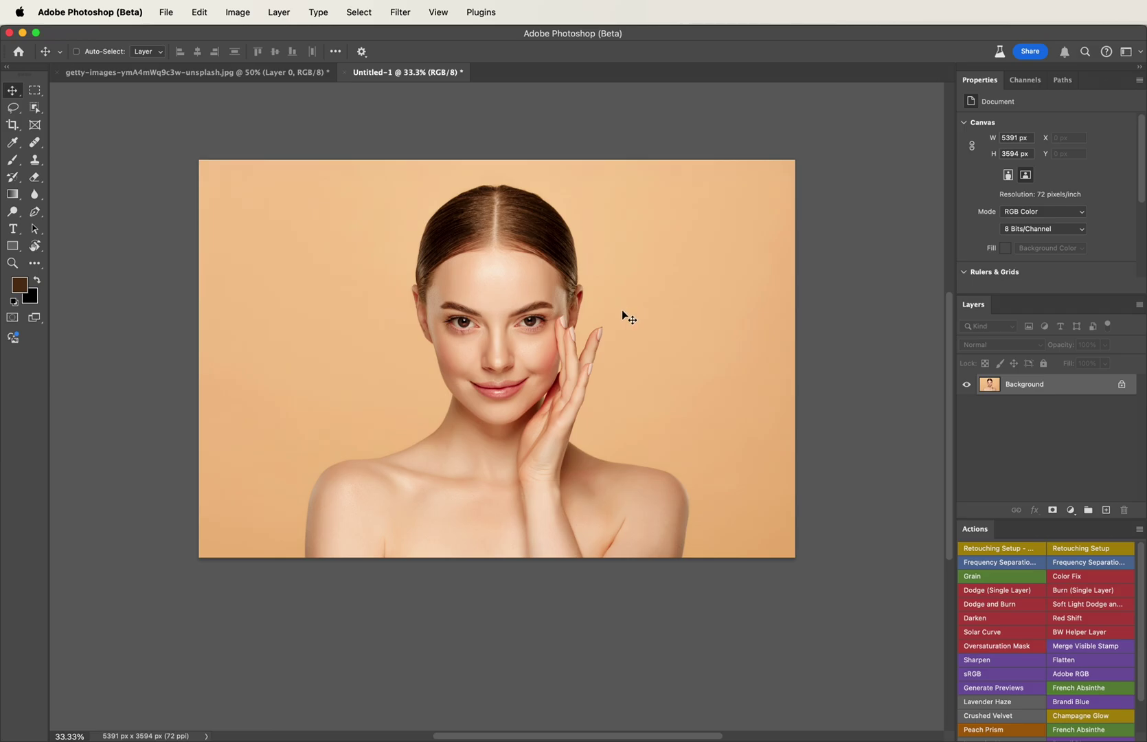
# - Switch from Photoshop over to the web browser
pyautogui.scroll(3, 622, 312)
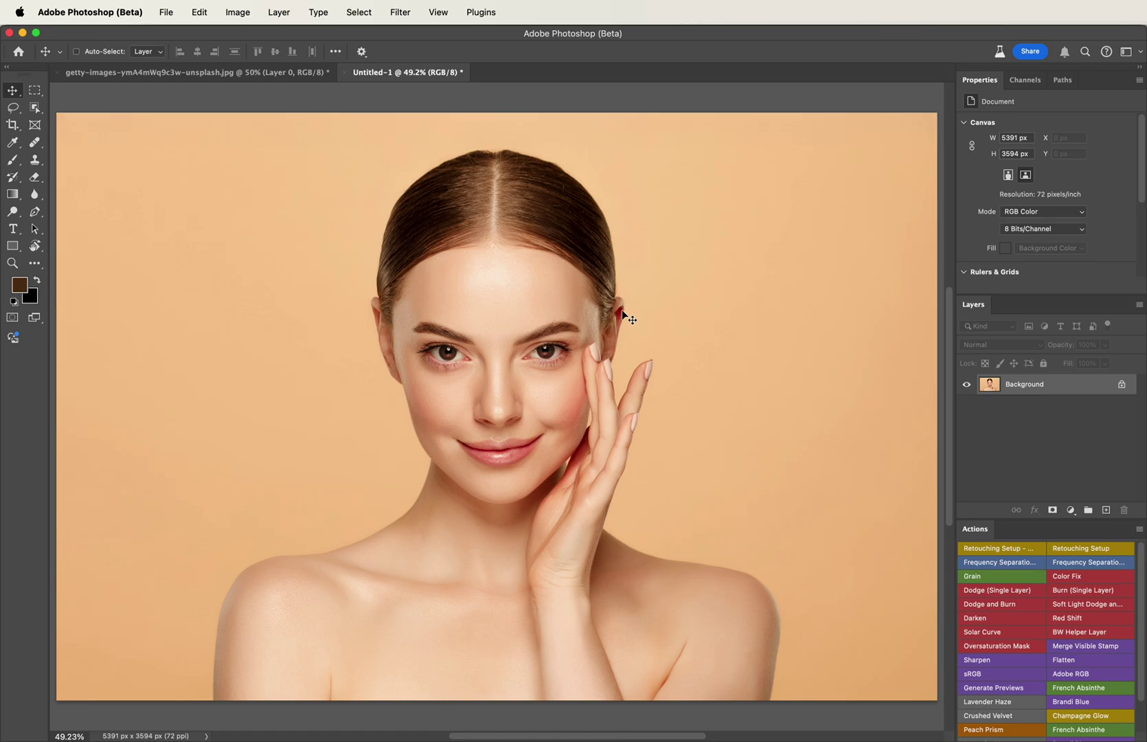
pyautogui.press('super')
pyautogui.press('super+Tab')
pyautogui.press('super+Tab')
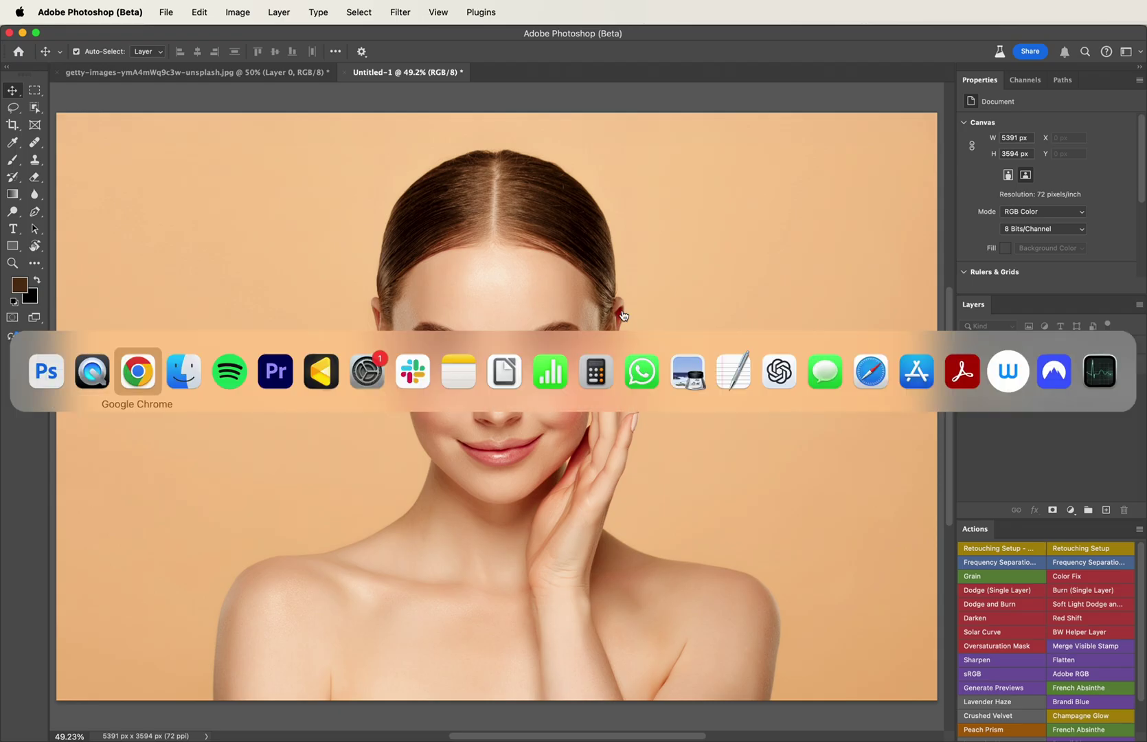
# - Dismiss Photoshop's clipboard alert and scroll the Ai For Photographers course page down through its lessons
pyautogui.click(608, 270)
pyautogui.press('super+Tab')
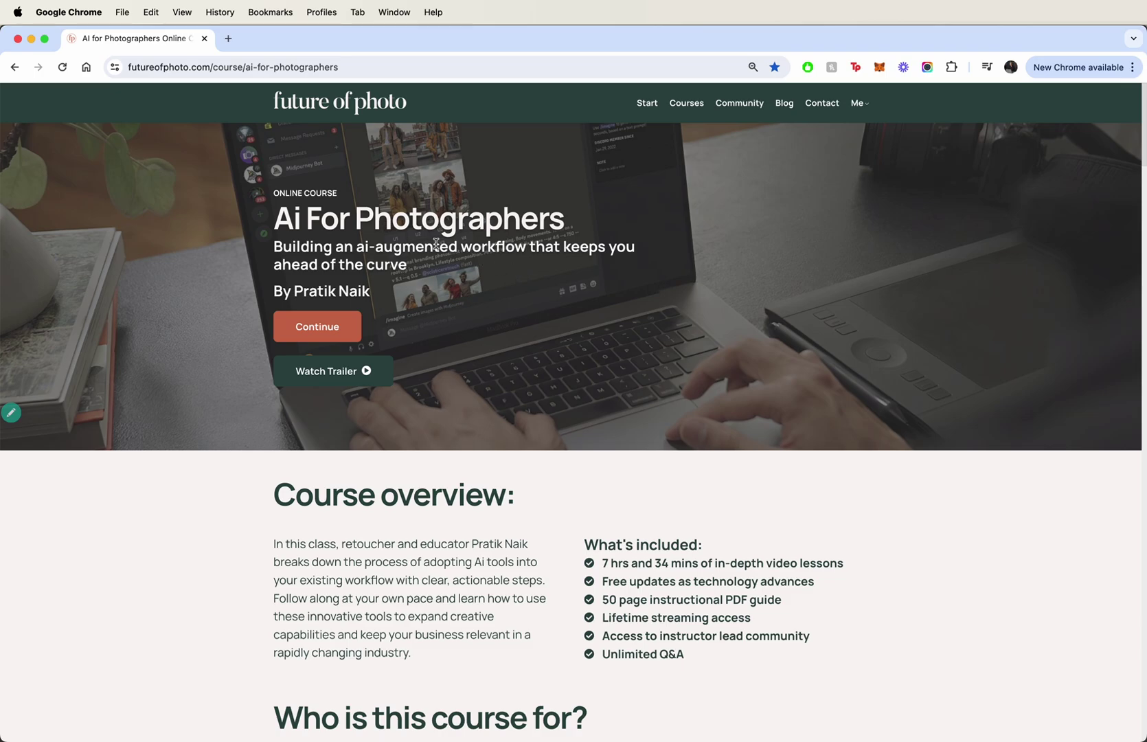
pyautogui.scroll(-1, 560, 376)
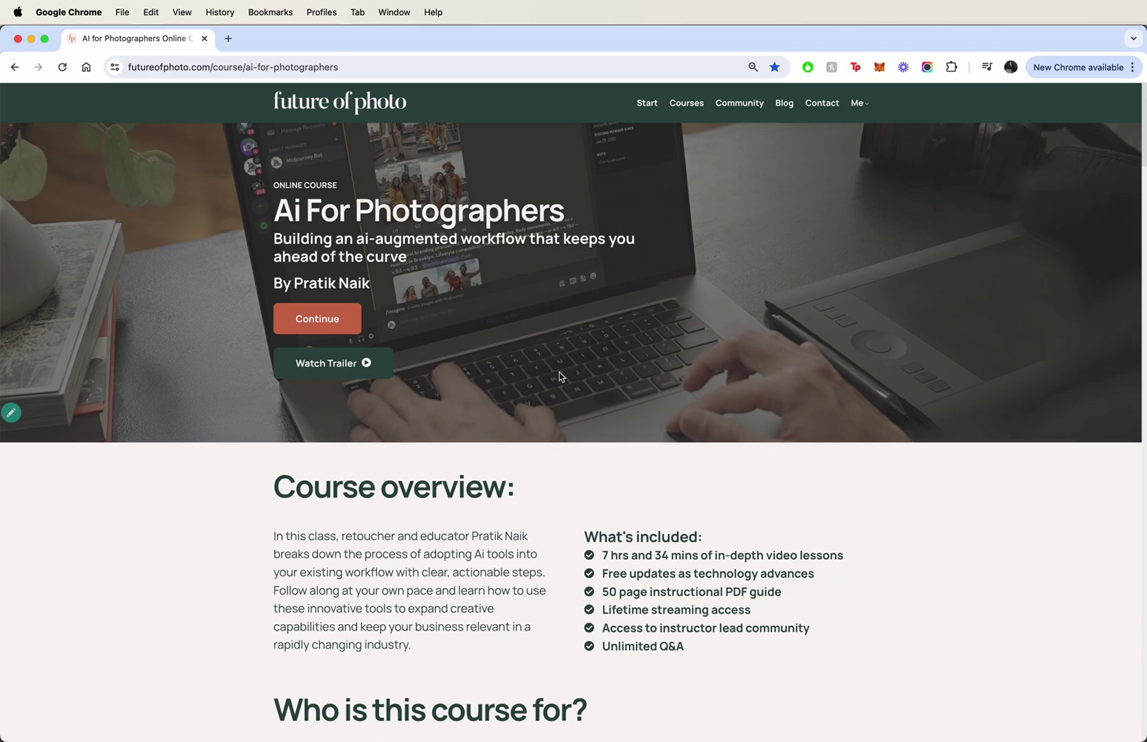
pyautogui.scroll(-15, 560, 377)
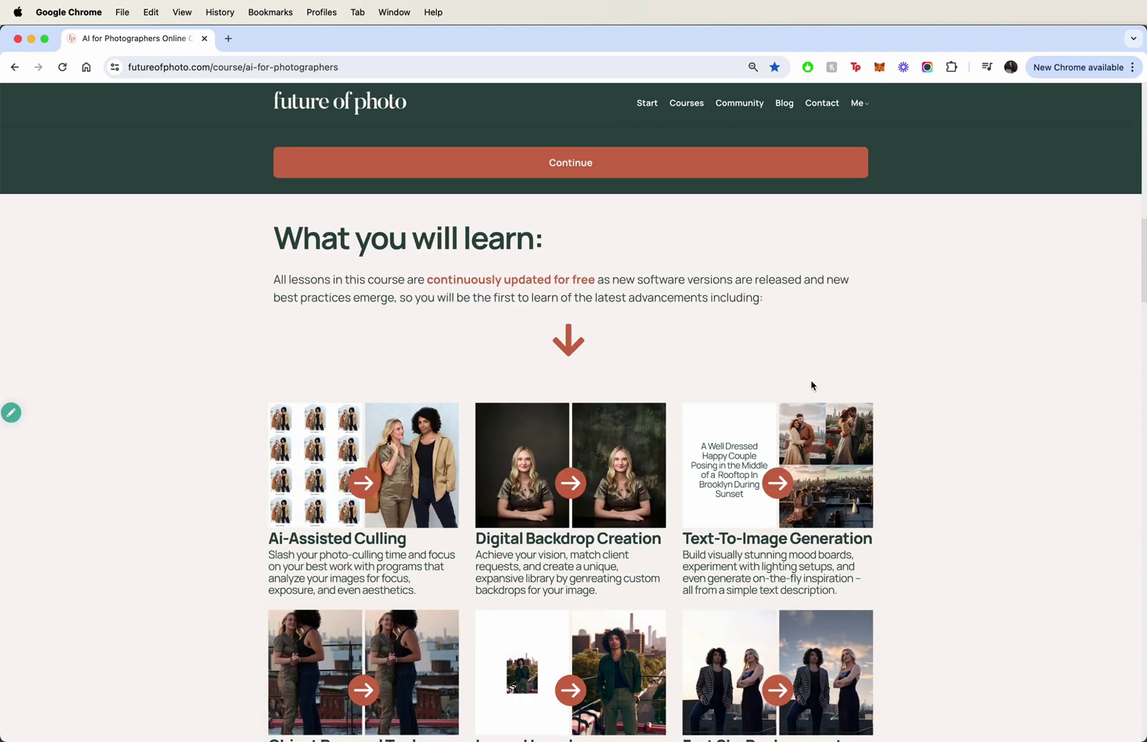
pyautogui.scroll(-2, 811, 385)
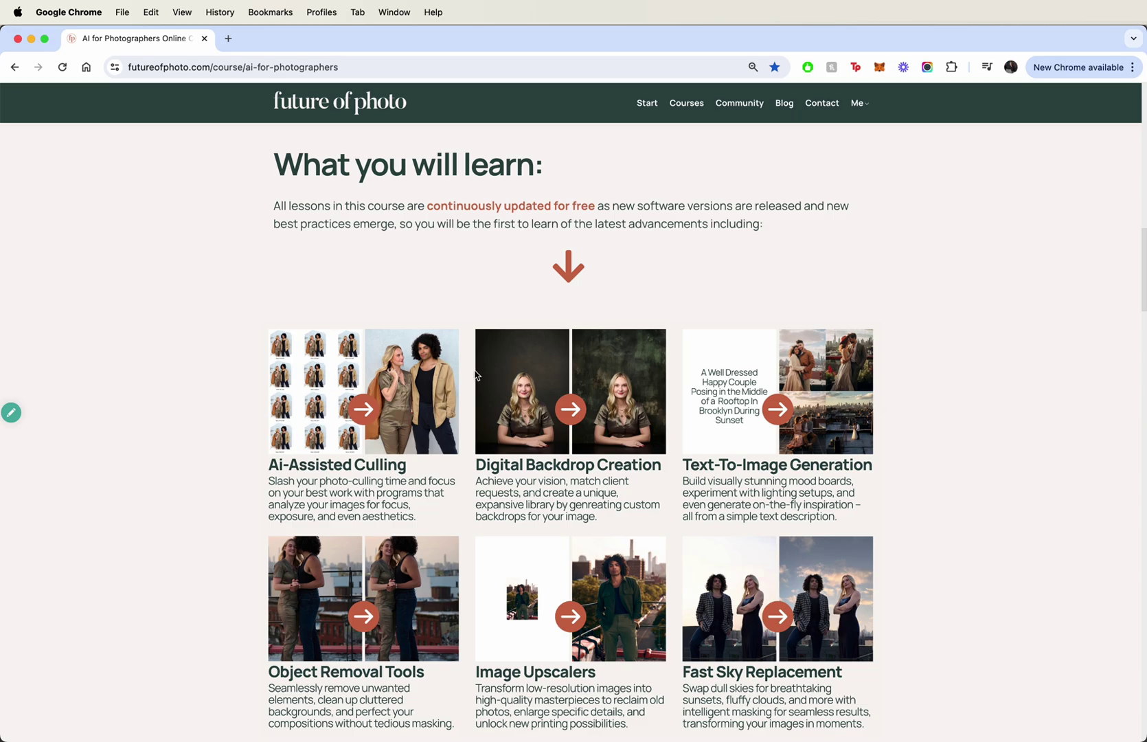
pyautogui.scroll(-4, 476, 375)
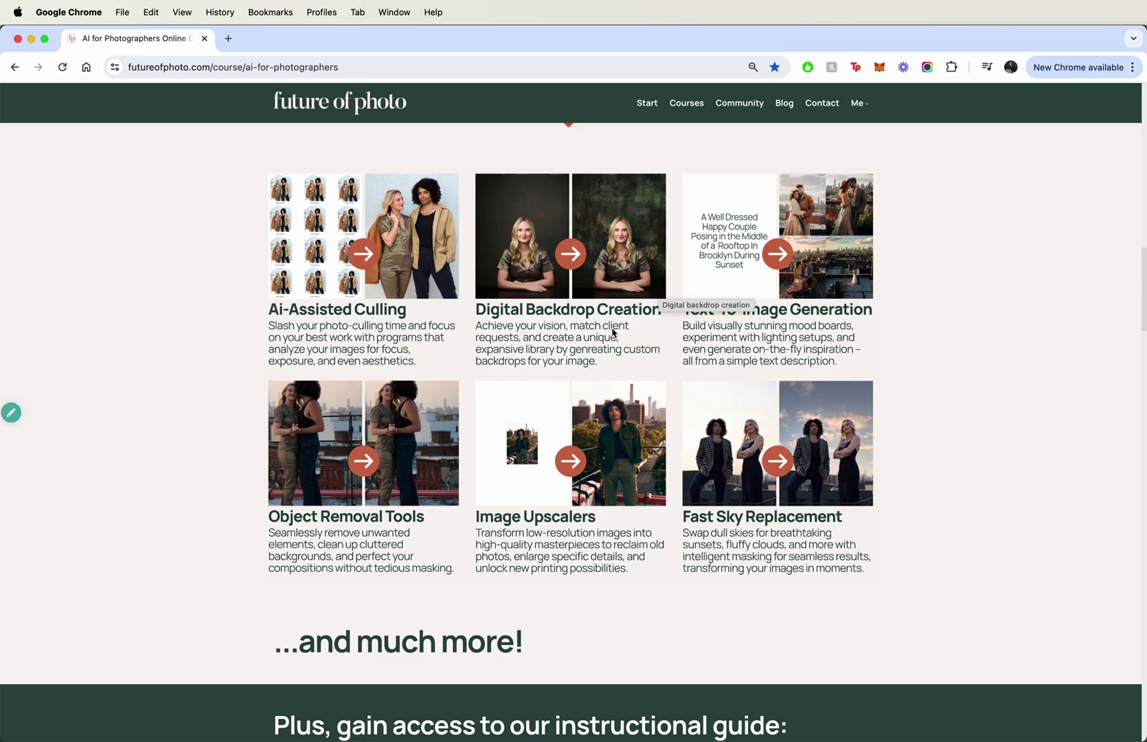
pyautogui.scroll(-20, 611, 333)
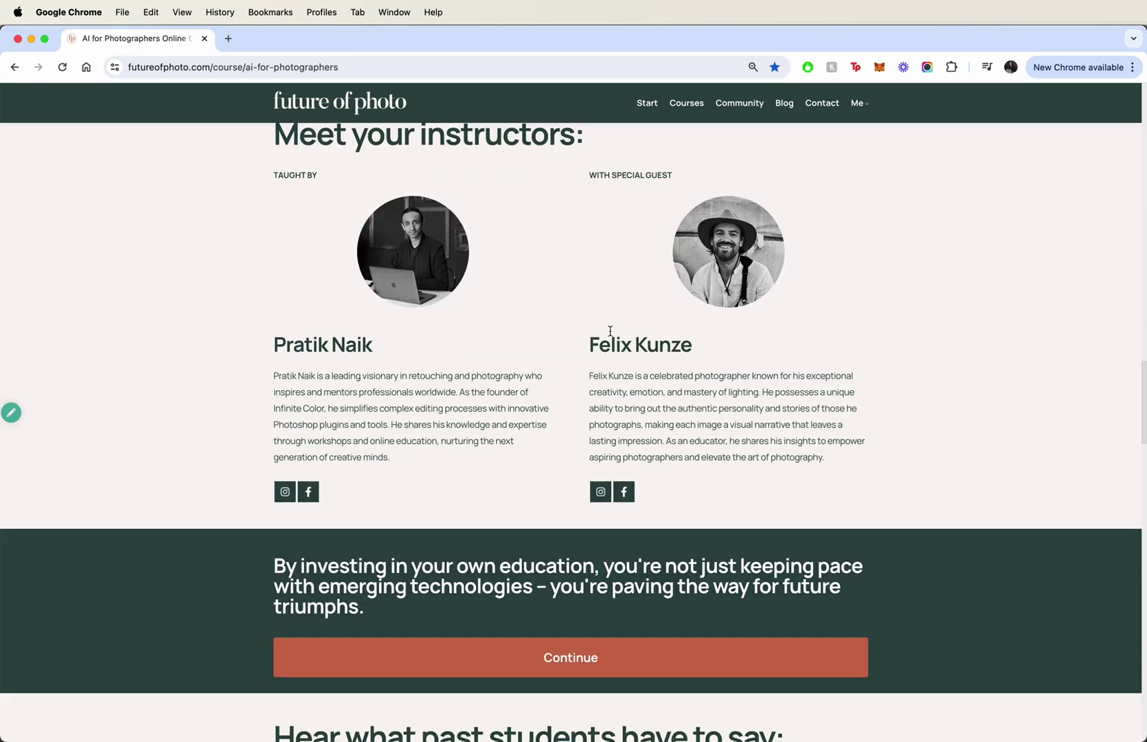
pyautogui.scroll(-7, 610, 337)
pyautogui.scroll(-6, 598, 330)
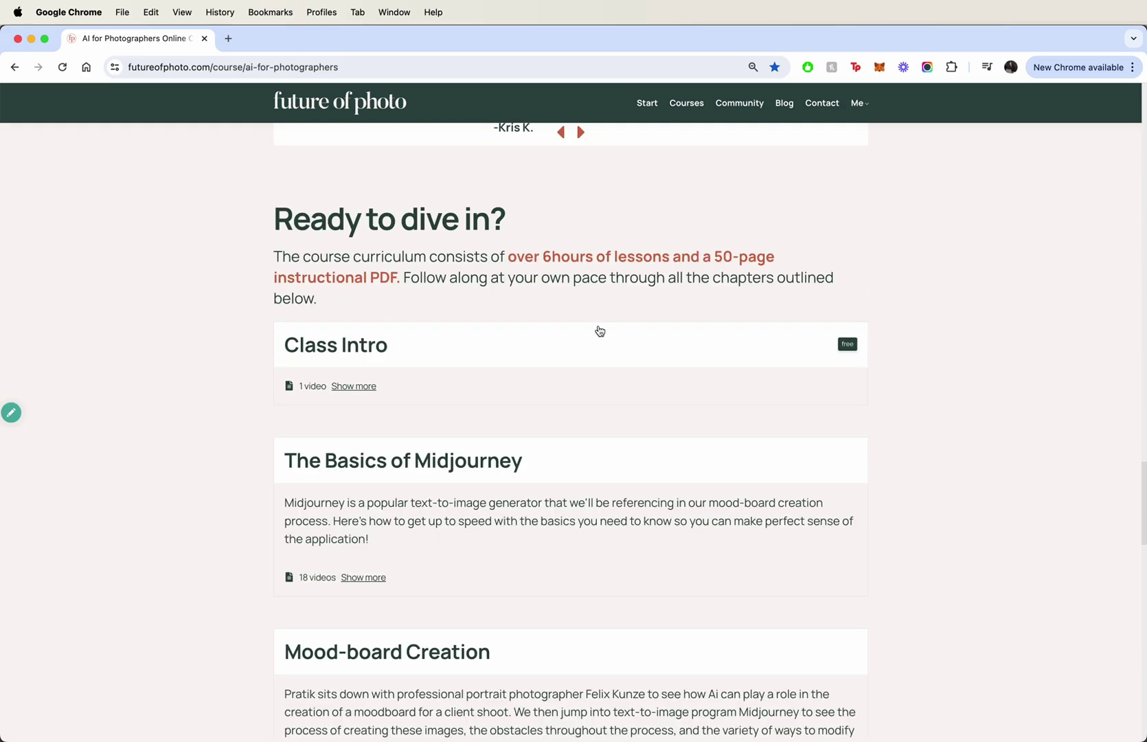
pyautogui.scroll(-6, 598, 330)
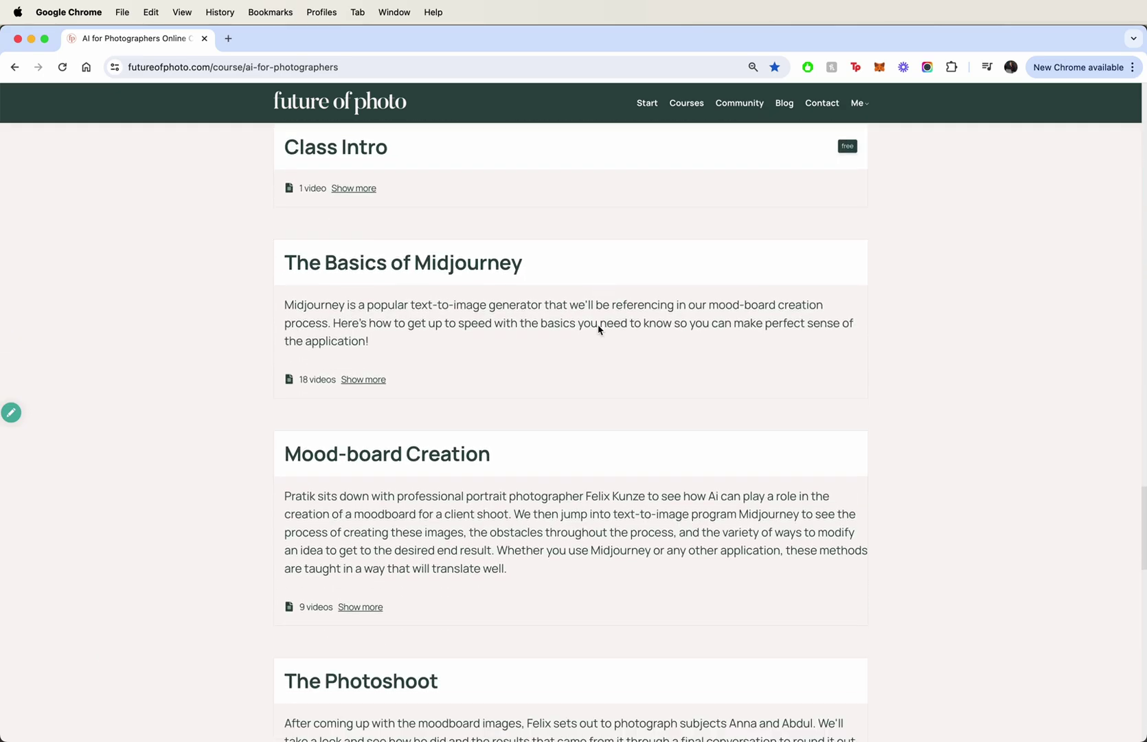
pyautogui.scroll(-3, 597, 334)
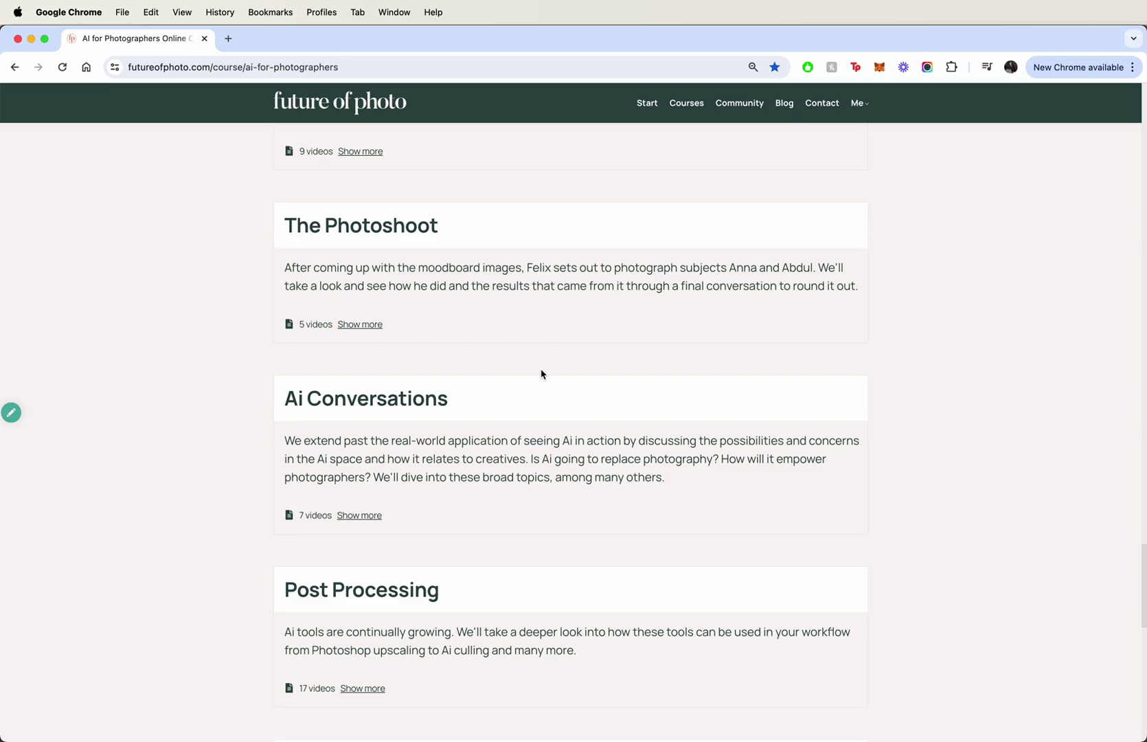
pyautogui.scroll(-1, 541, 371)
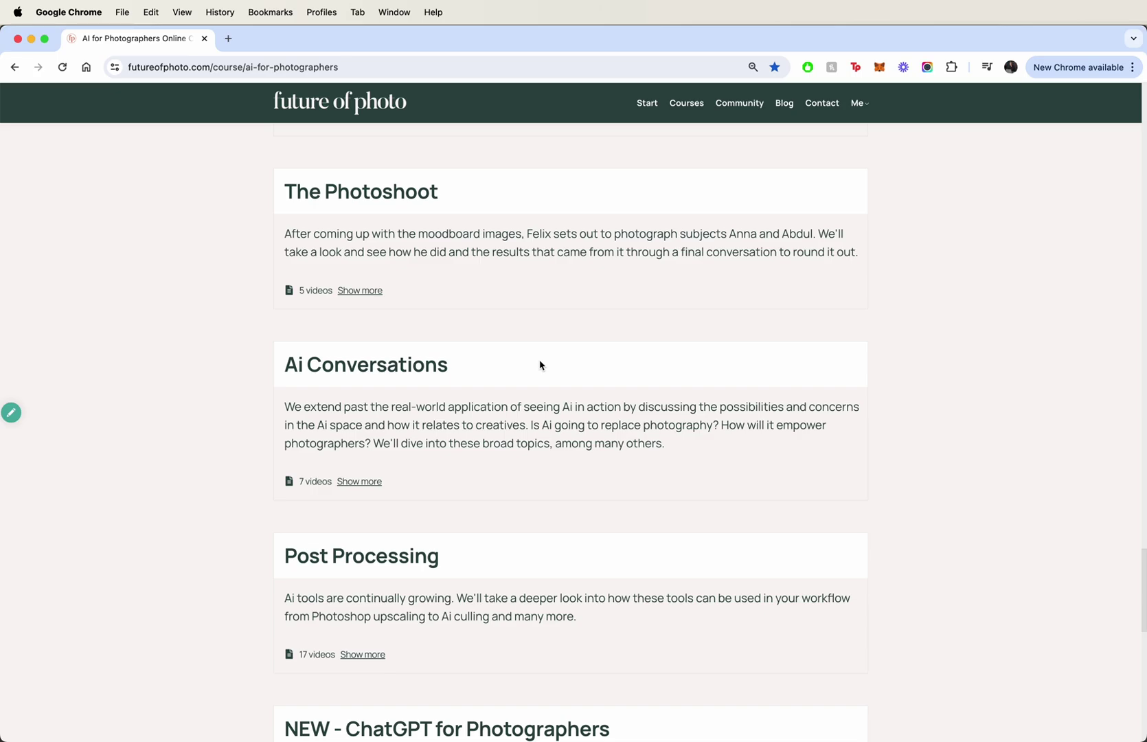
pyautogui.scroll(-6, 541, 364)
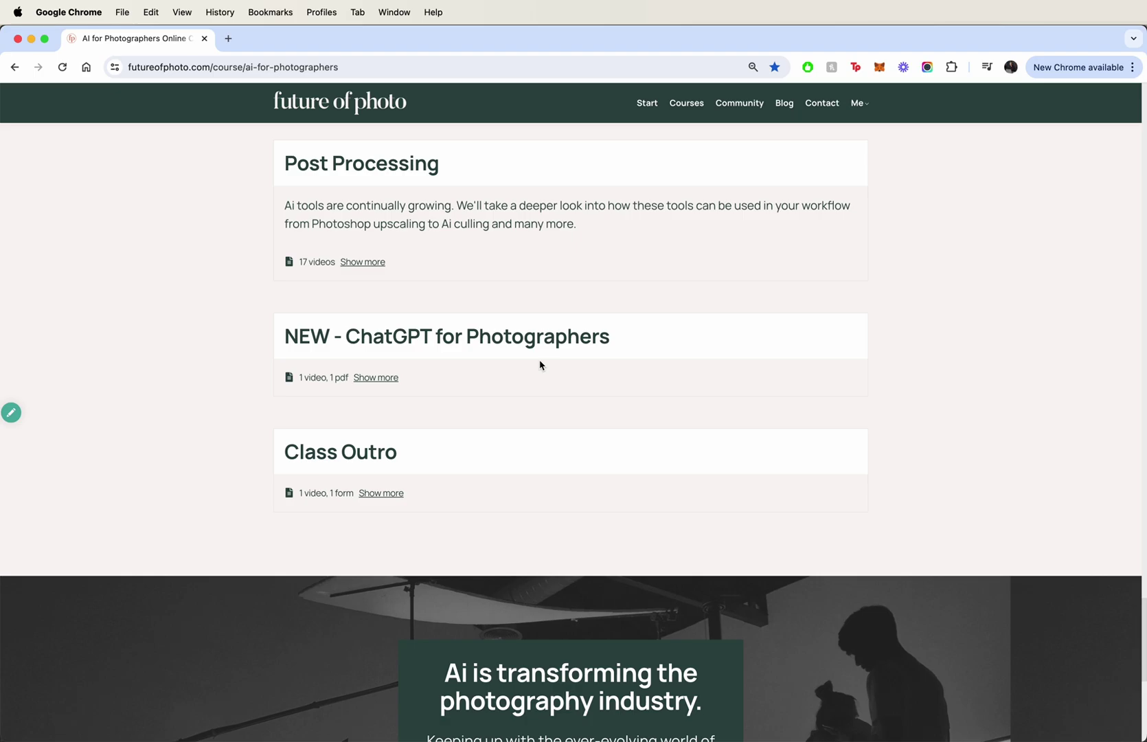
# - Highlight part of the ChatGPT lesson heading, clear the selection, and return to Photoshop
pyautogui.moveTo(297, 338); pyautogui.dragTo(525, 337)
pyautogui.click(564, 338)
pyautogui.press('super+Tab')
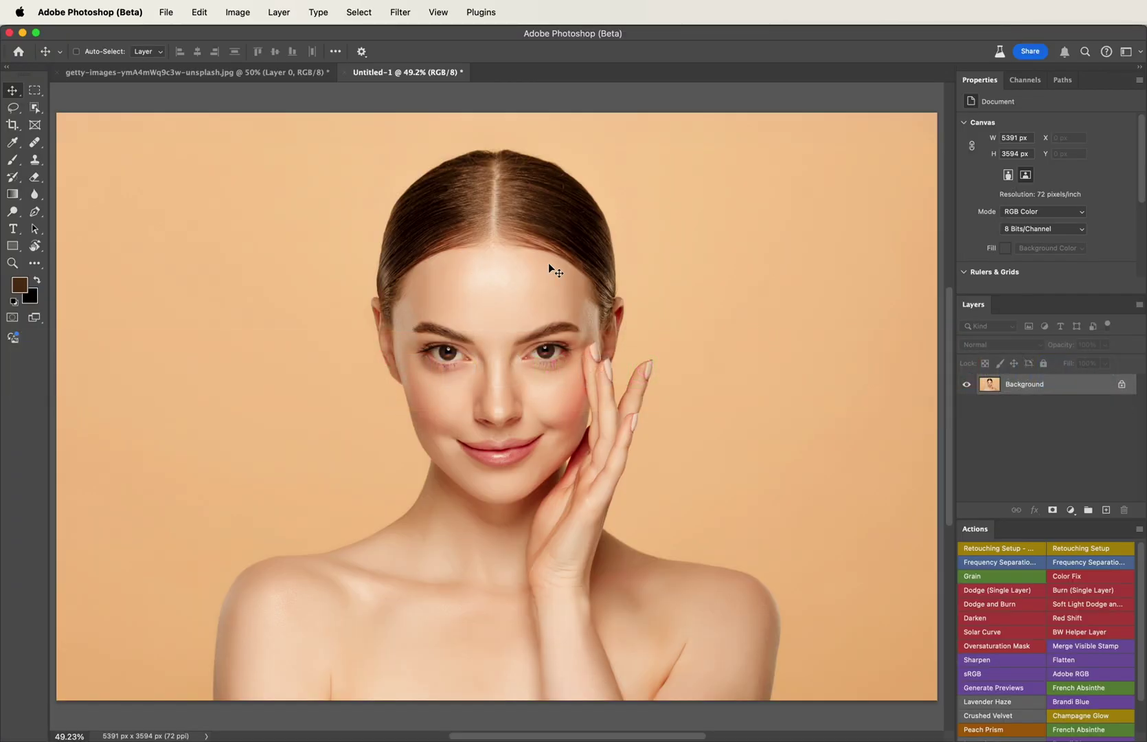